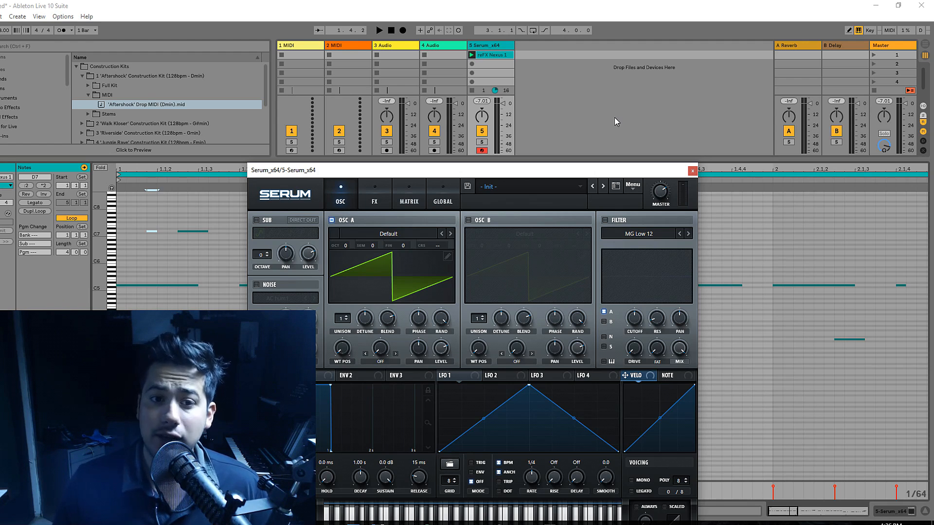
- Swap oscillator A for the noise oscillator, loading a sample from Evolution Of Sound Festival Vol 2
left_click(331, 219)
left_click_drag(354, 174, 357, 111)
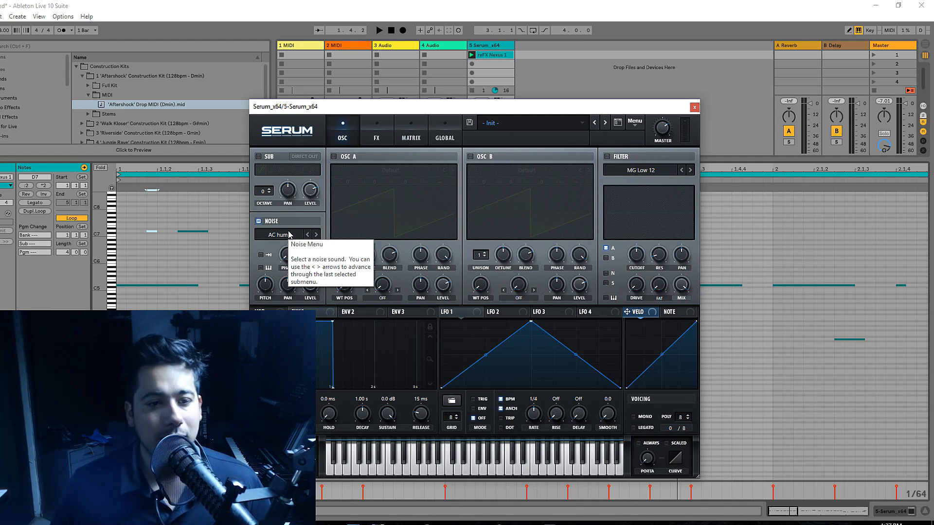
left_click(289, 235)
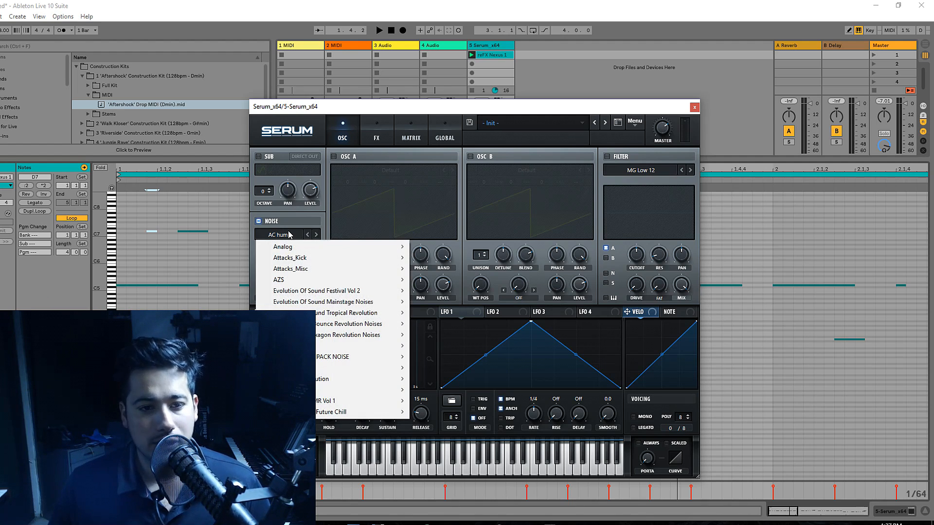
left_click(399, 221)
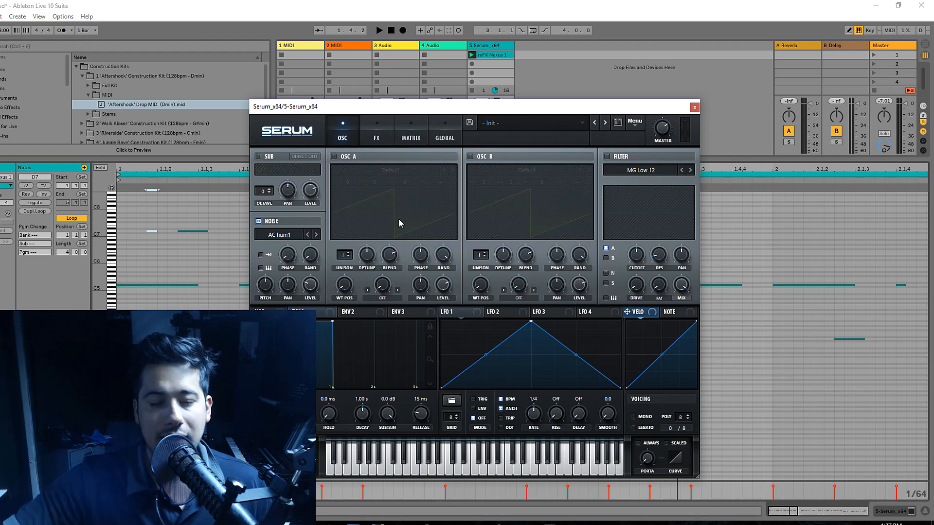
left_click(286, 237)
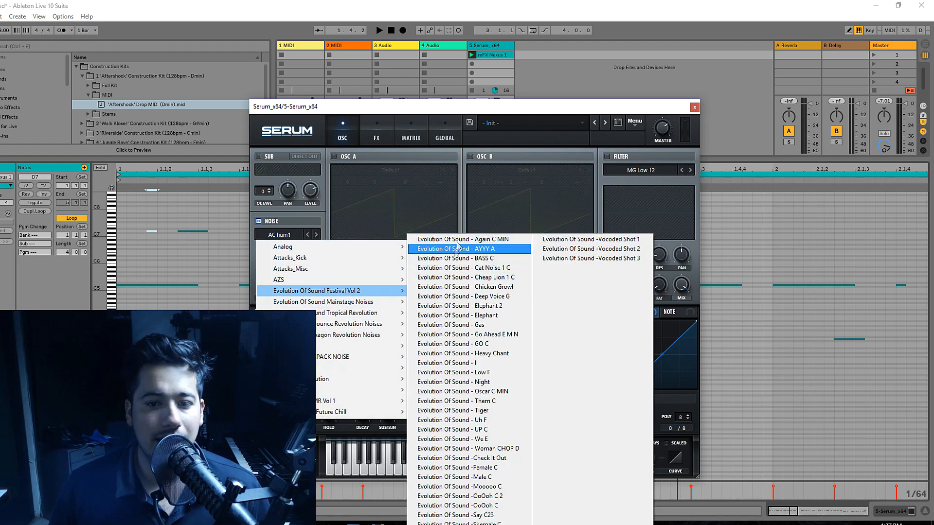
left_click(462, 249)
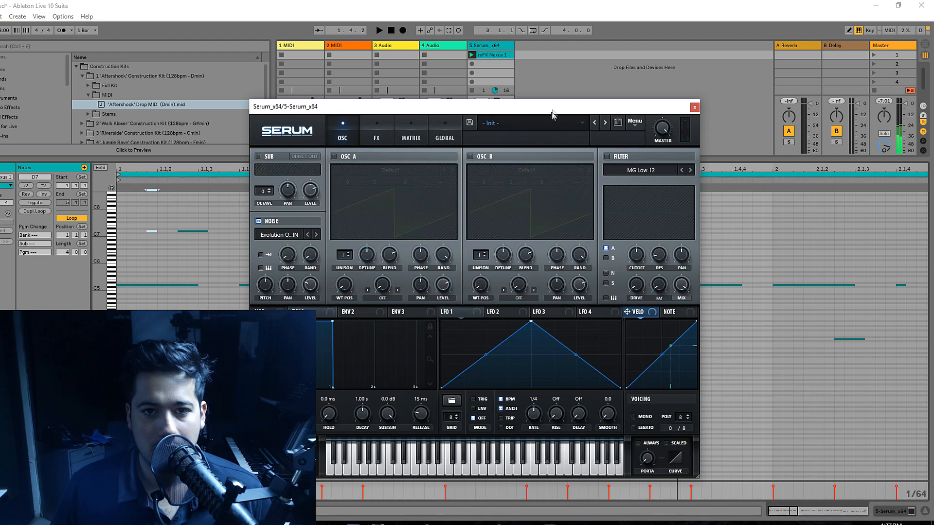
- Enable one-shot playback and key tracking on the noise oscillator, and set the voicing to mono and legato
left_click_drag(552, 108, 559, 222)
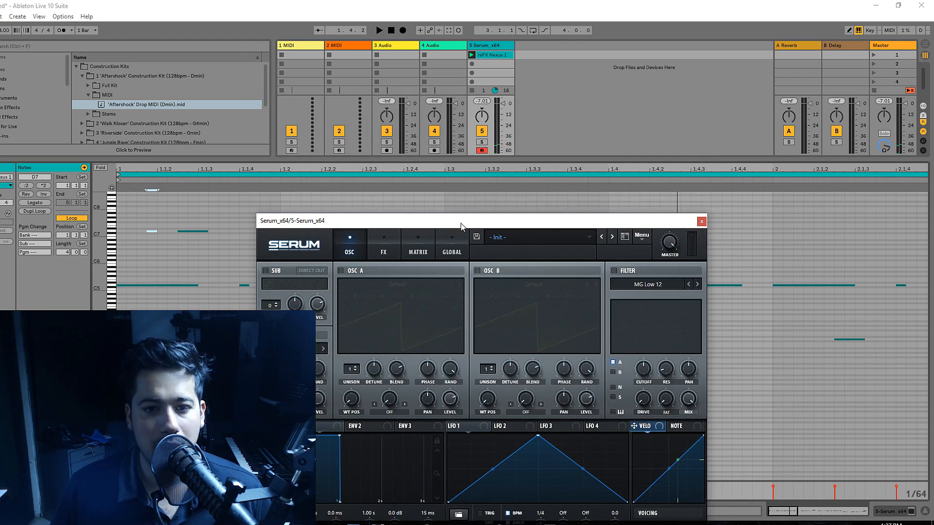
left_click_drag(460, 226, 441, 122)
left_click(253, 267)
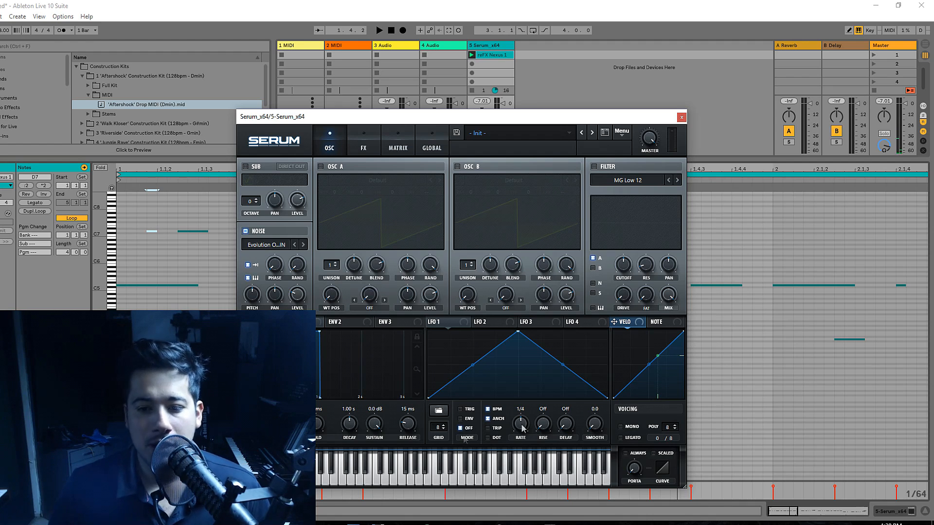
left_click(635, 428)
left_click(632, 438)
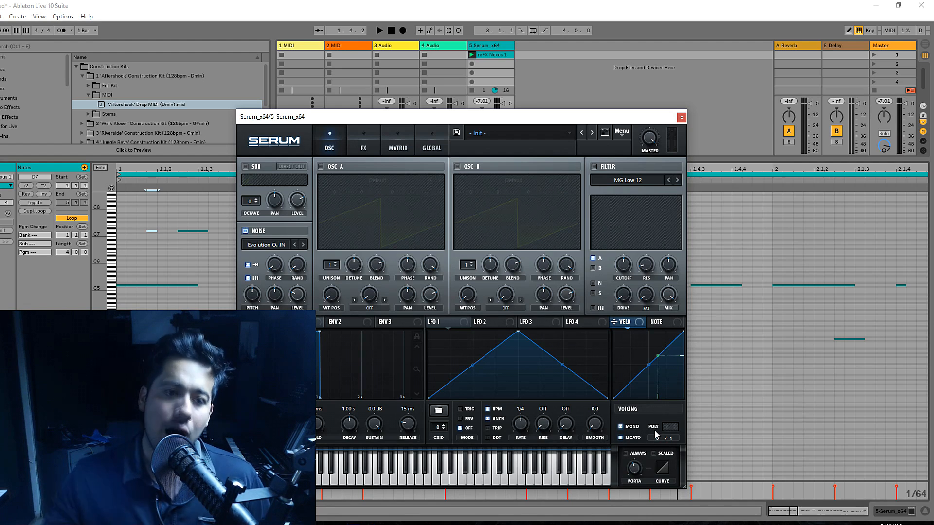
- Play a few alternating low and high notes to audition the key-tracked noise sample
key("f")
key("k")
key("f")
key("k")
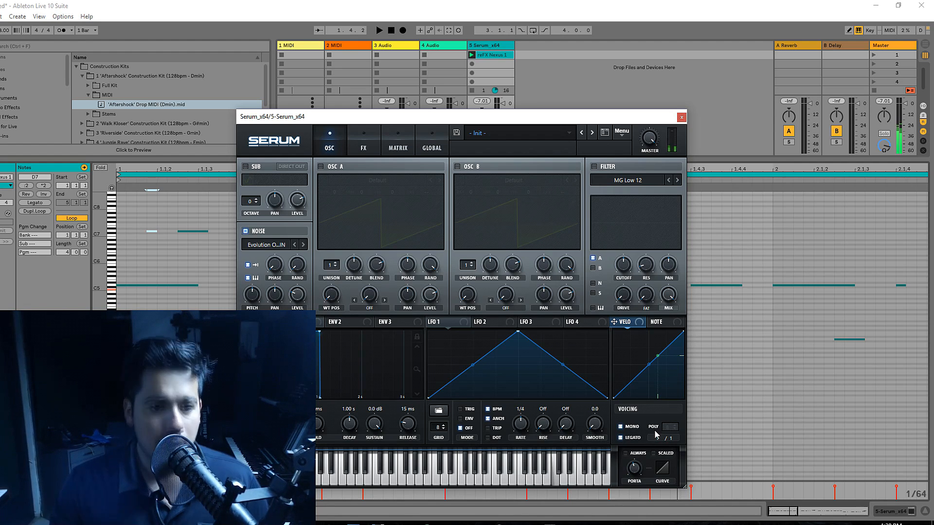
key("f")
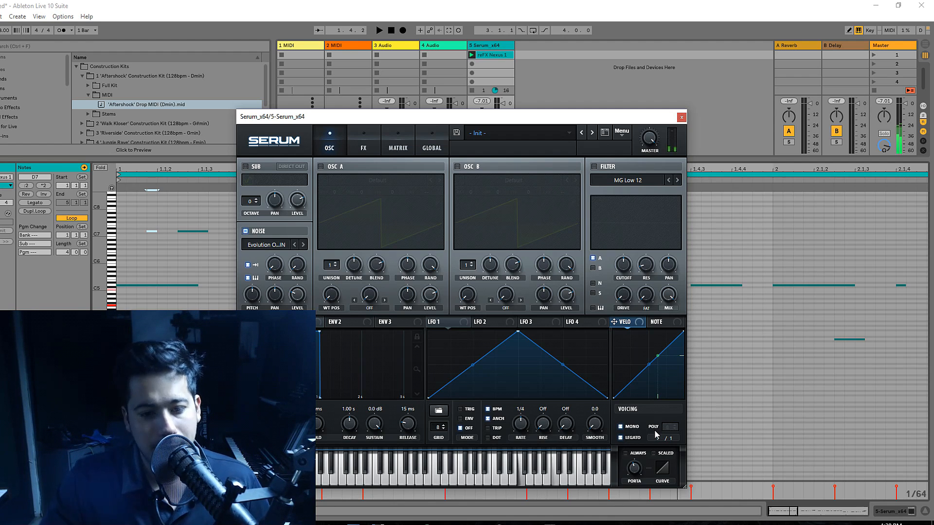
key("k")
key("f")
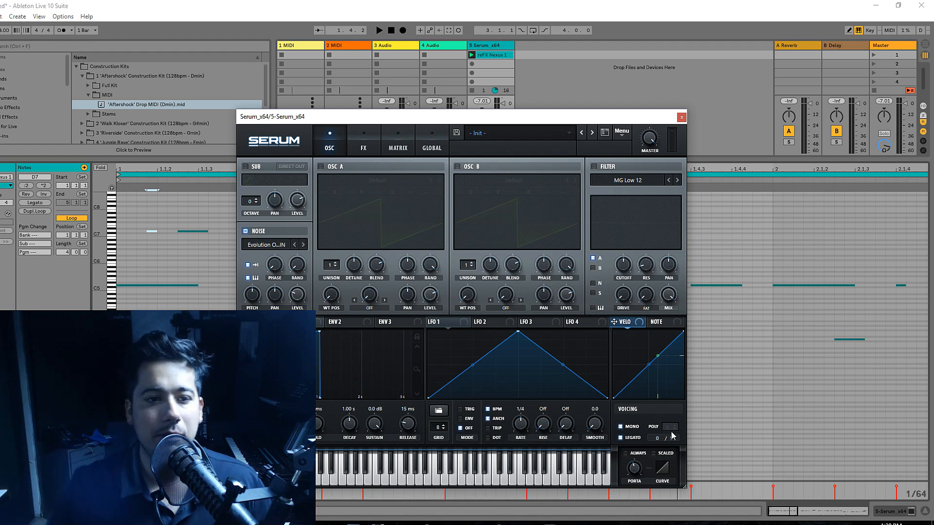
- Transpose all notes in the MIDI clip down one octave and play the clip back
left_click_drag(186, 200, 187, 306)
key("space")
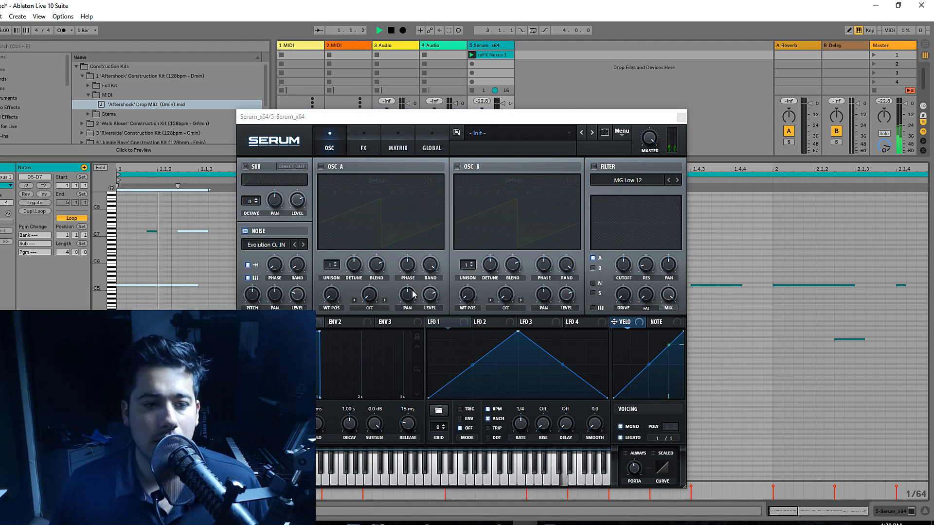
left_click_drag(128, 384, 929, 92)
key("space")
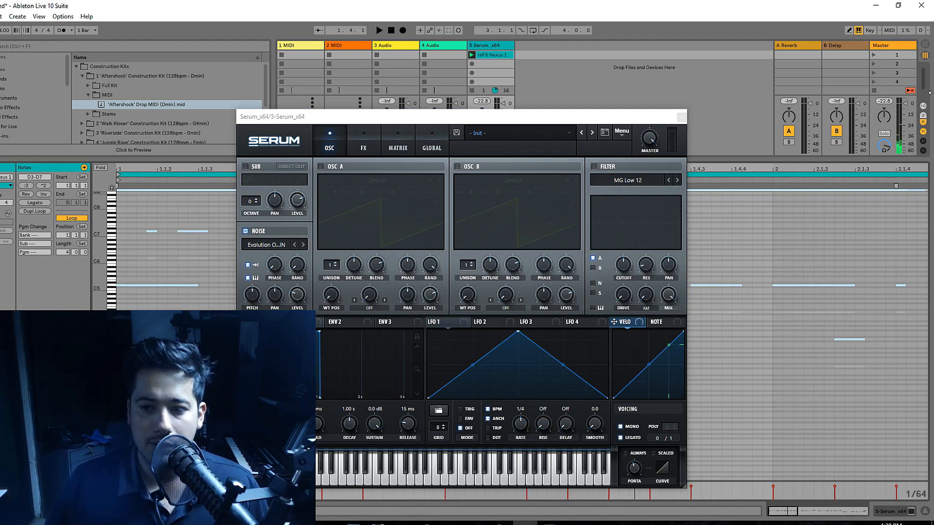
key("shift+Down")
key("space")
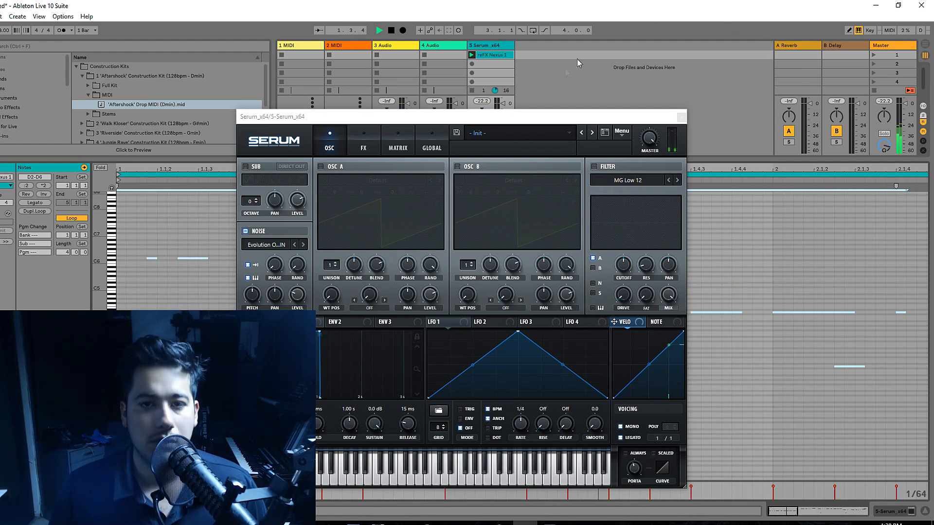
key("space")
- Add a Distortion effect in Lin.Fold mode with the drive set to 17% and audition it
left_click(378, 139)
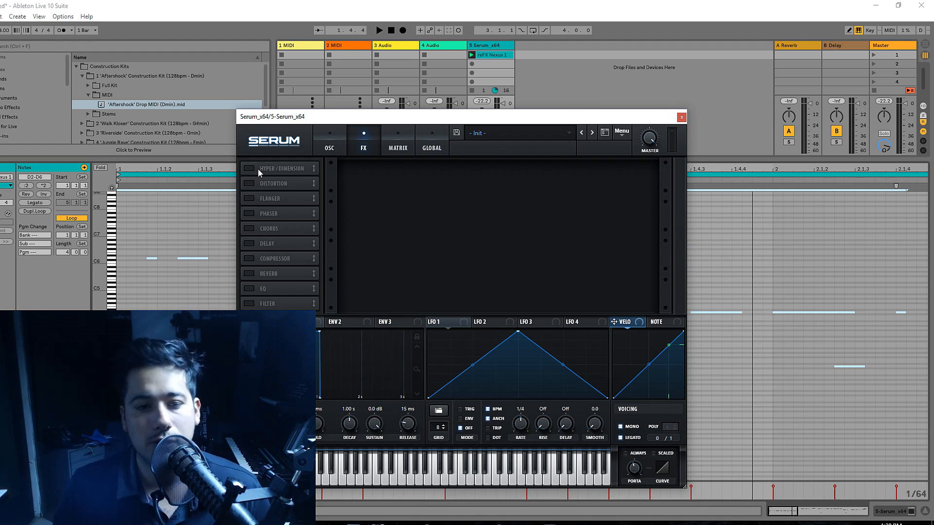
left_click(258, 183)
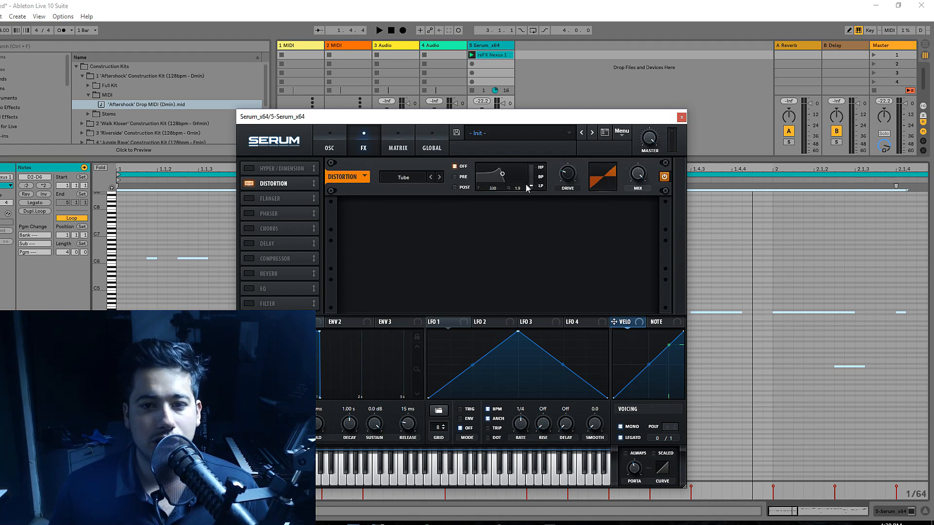
left_click_drag(570, 175, 602, 127)
left_click(413, 178)
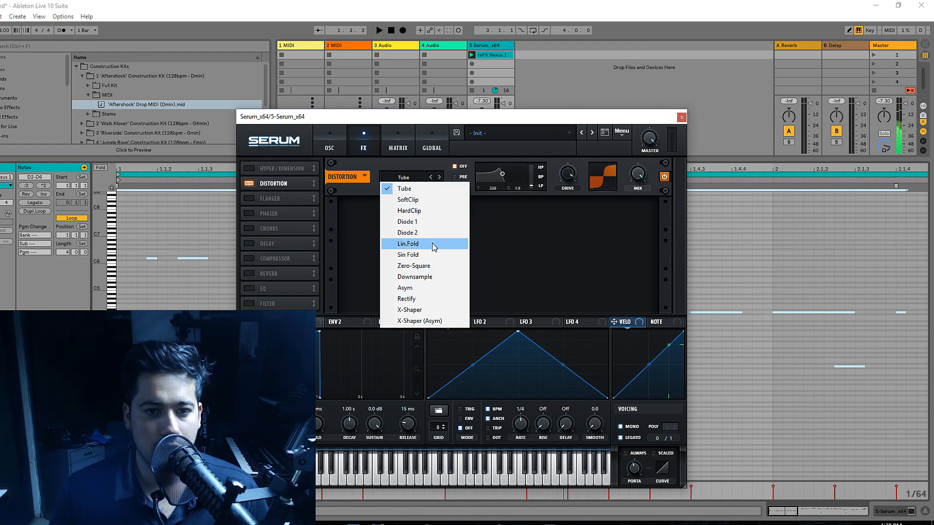
left_click(419, 244)
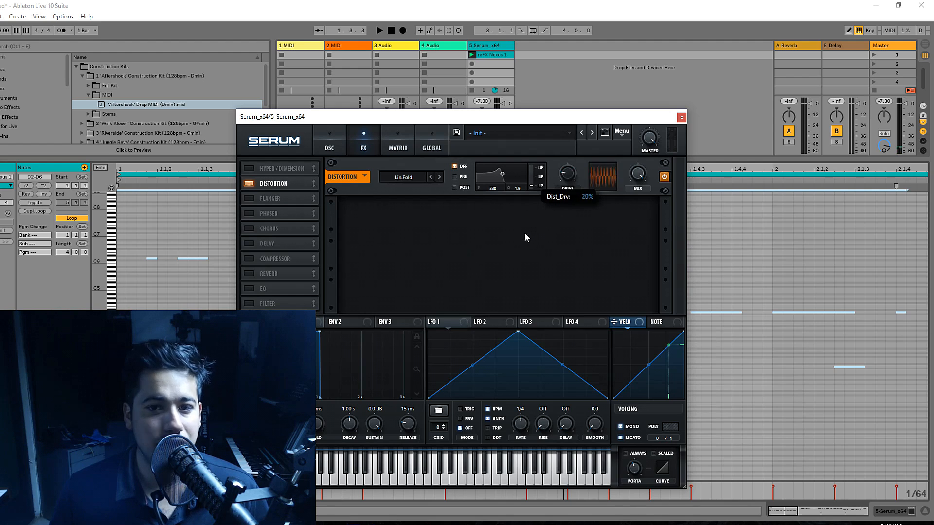
key("space")
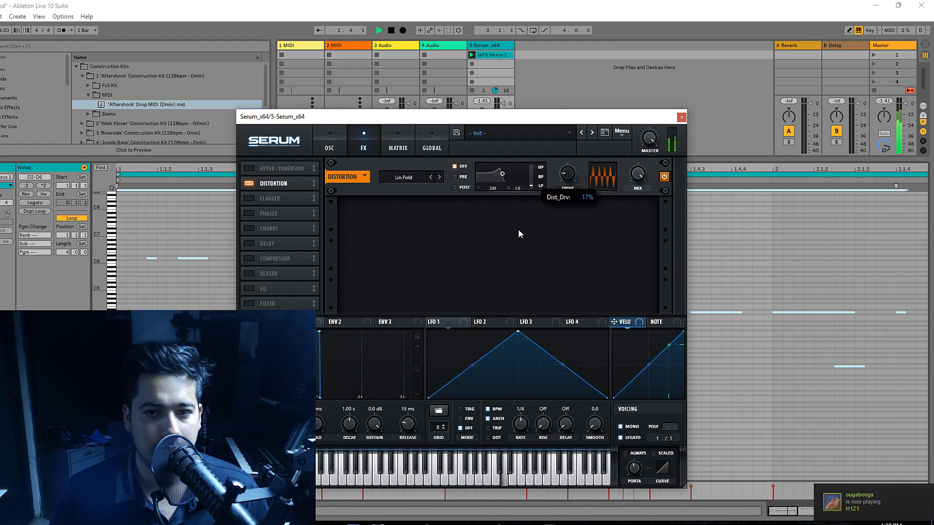
- Add a hall Reverb with reduced size and decay and a wet mix of about 24%
left_click(255, 272)
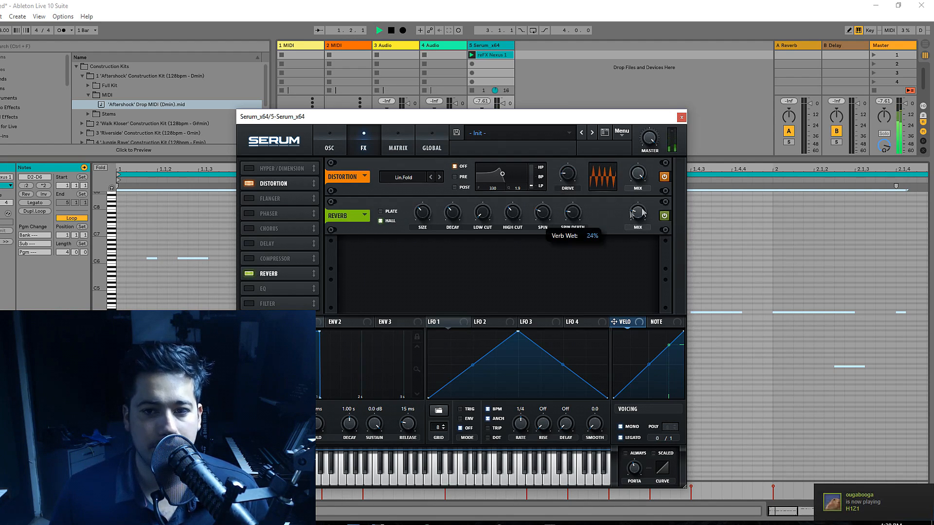
left_click_drag(422, 213, 418, 230)
left_click_drag(448, 214, 443, 230)
left_click_drag(634, 214, 634, 209)
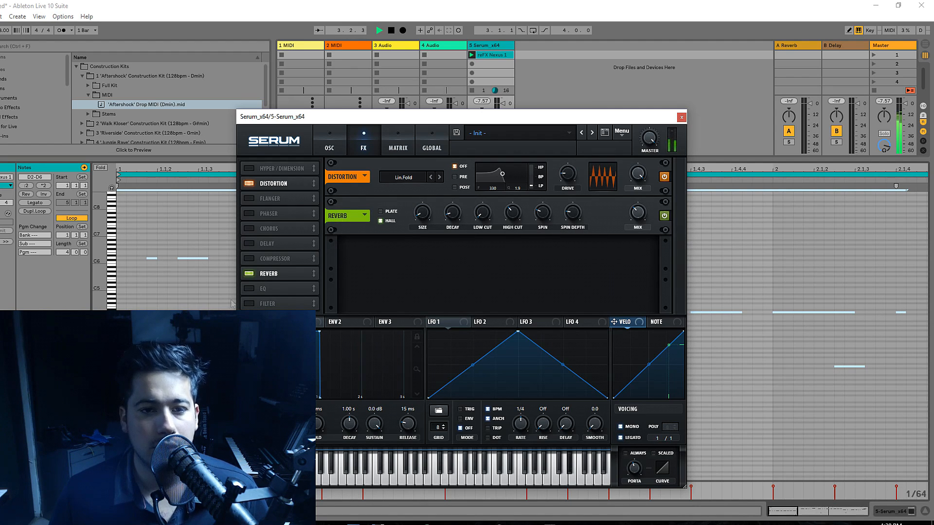
- Add an EQ that cuts the low band's gain and compare the sound with it off and on
left_click(248, 289)
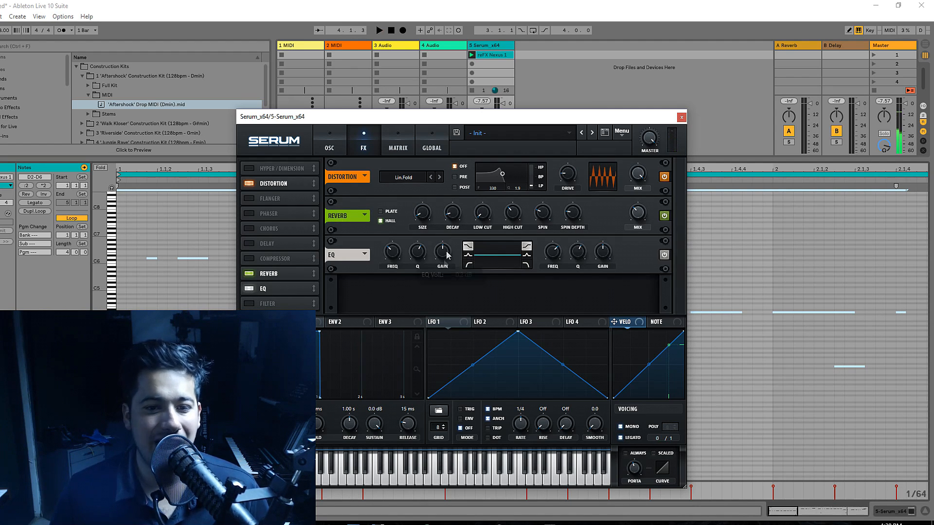
left_click_drag(447, 254, 446, 263)
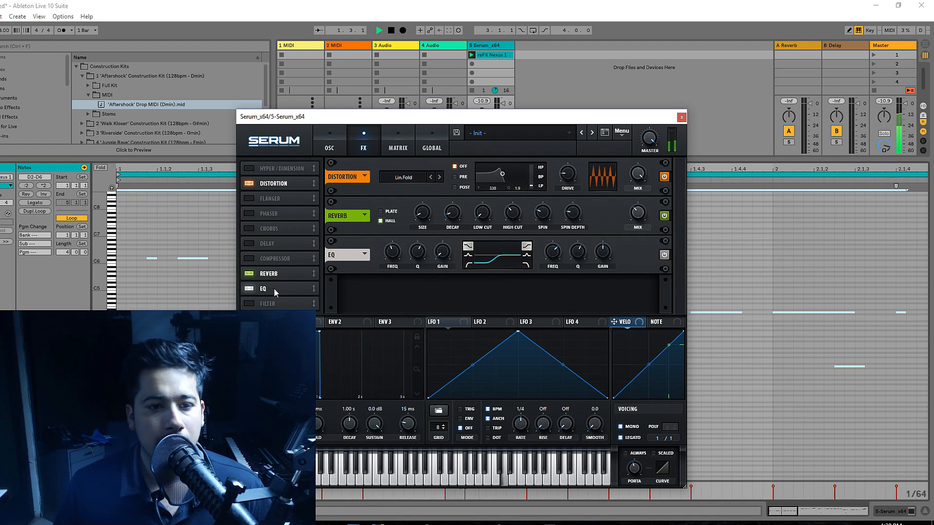
left_click(249, 288)
left_click(249, 289)
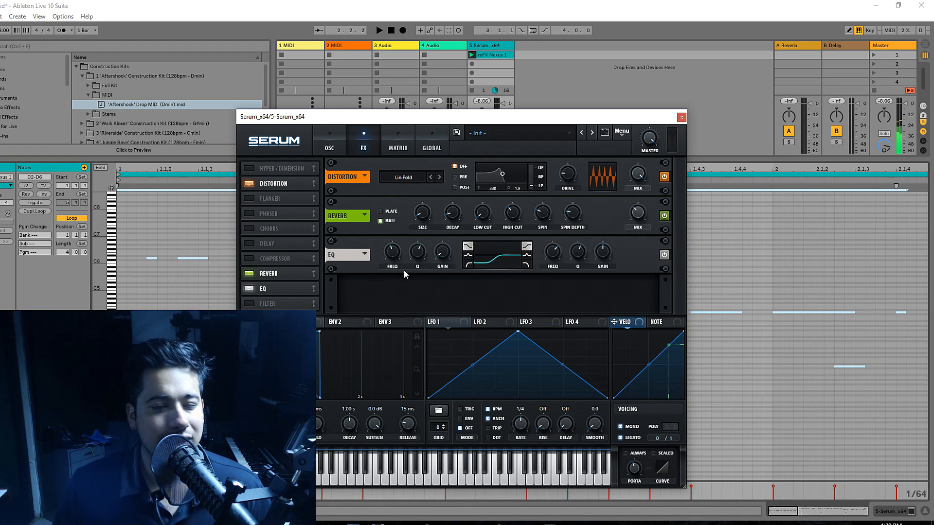
mouse_move(389, 258)
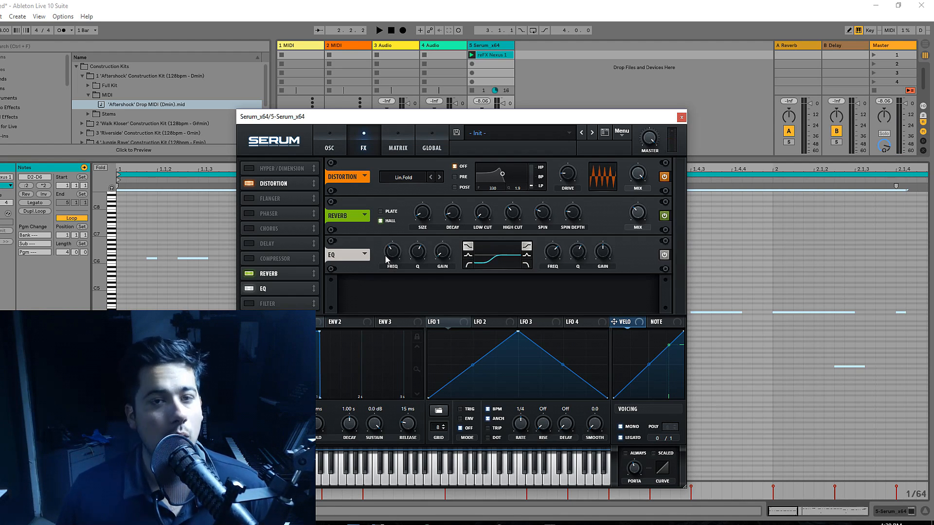
key("space")
key("space")
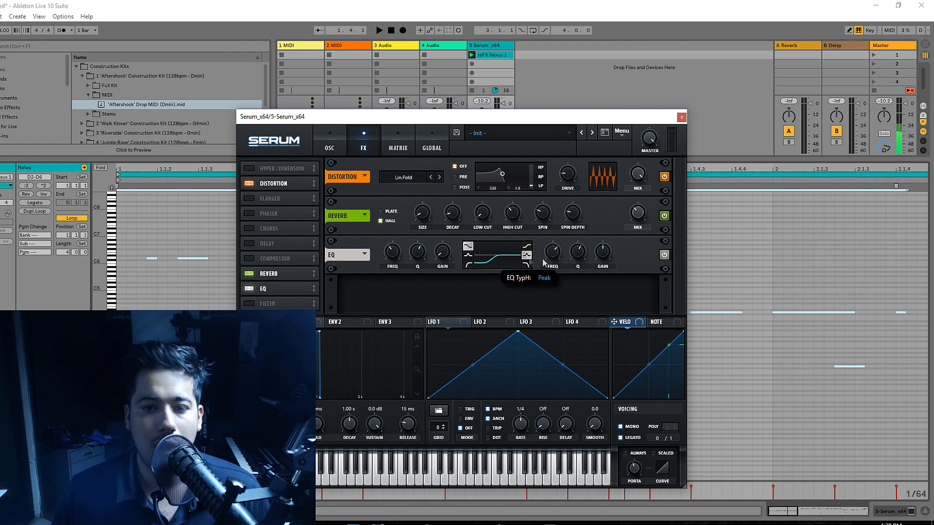
- Shape the EQ's high band as a peak with a lower Q and about 10.7 dB of gain, comparing it during playback
left_click_drag(578, 251, 577, 269)
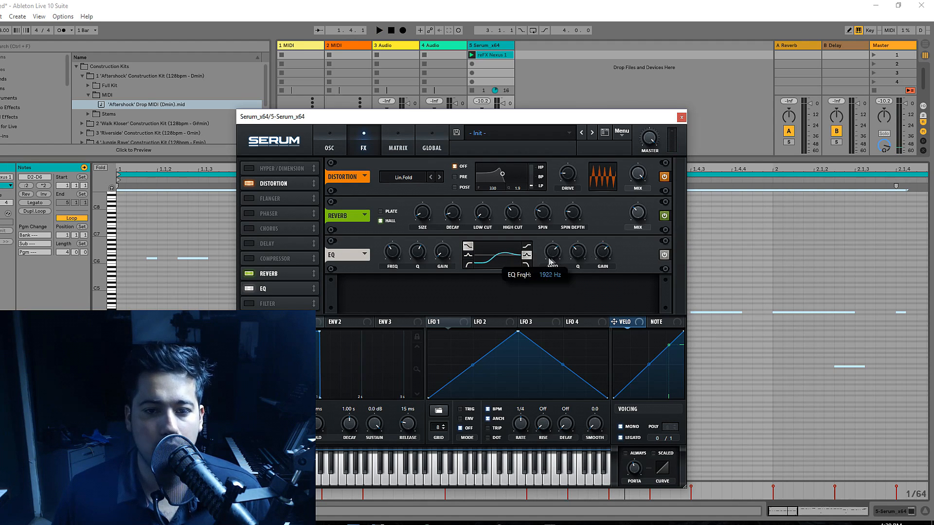
key("space")
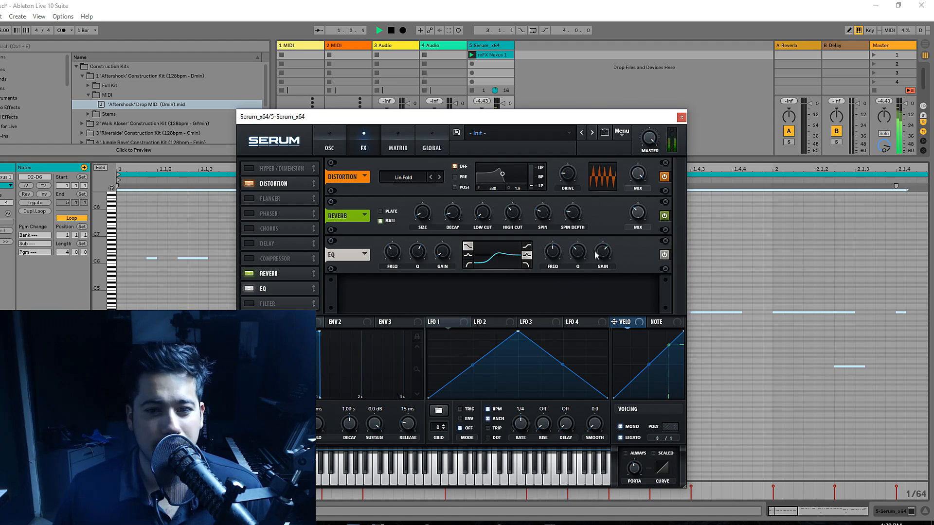
left_click(249, 288)
left_click(249, 288)
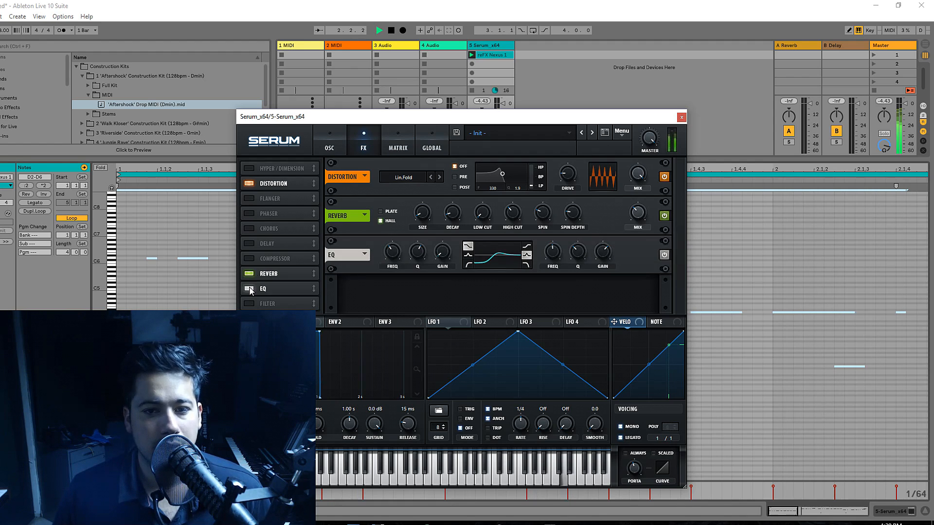
mouse_move(609, 251)
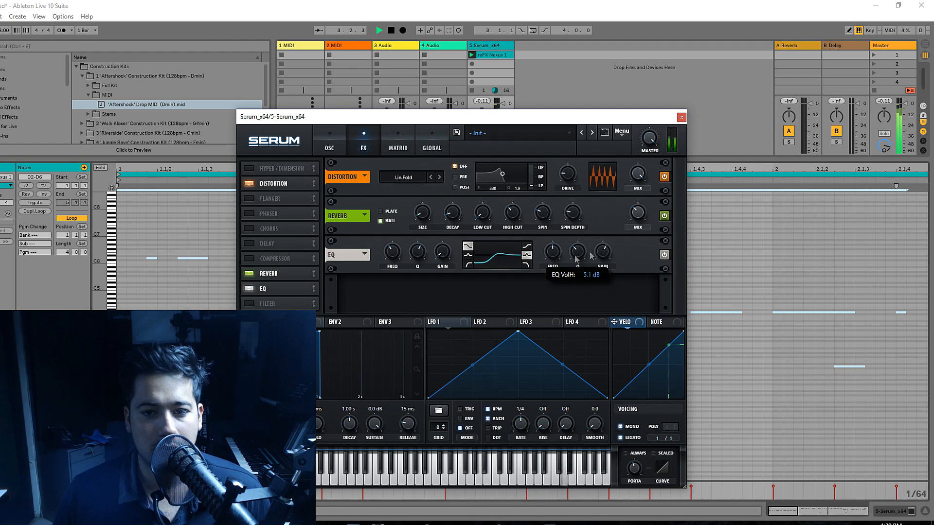
left_click_drag(609, 251, 602, 257)
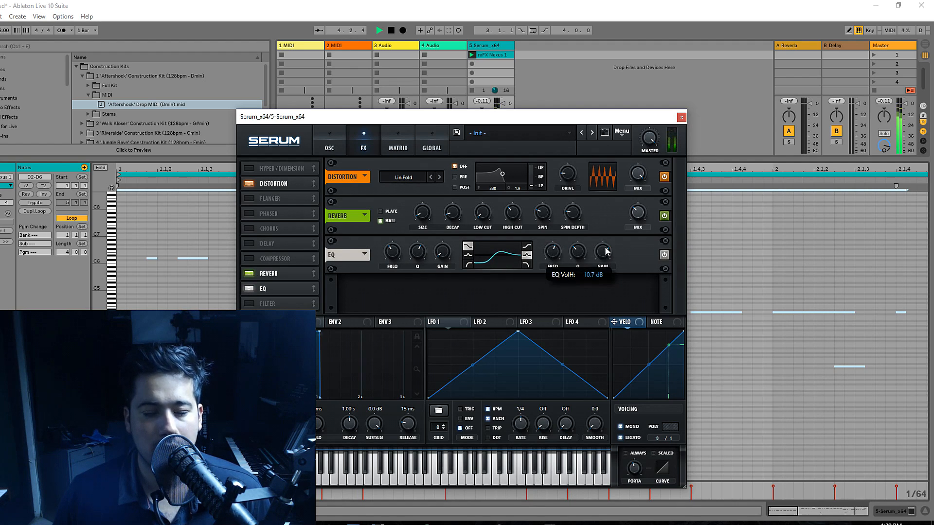
key("space")
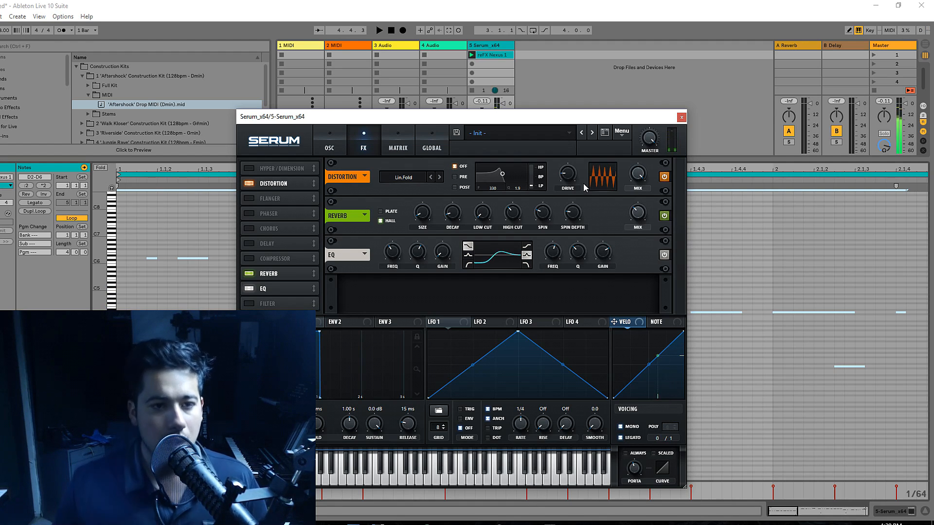
- Enable the oscillator filter, set its type to Combs, and route the noise and sub oscillators through it
left_click(338, 141)
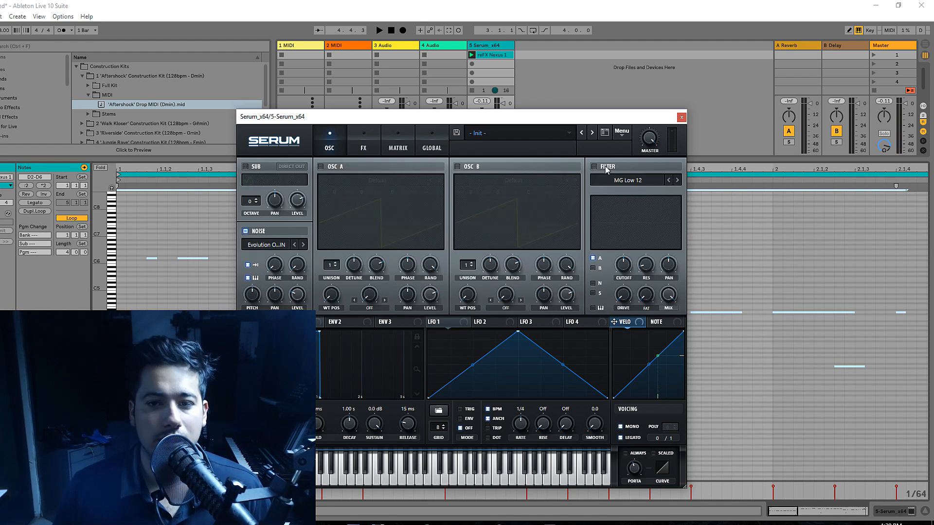
left_click(626, 180)
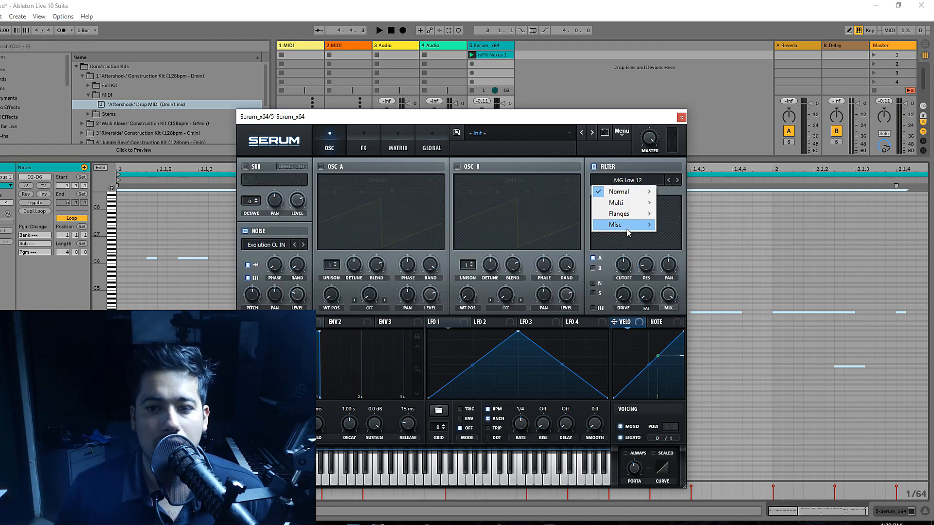
mouse_move(627, 226)
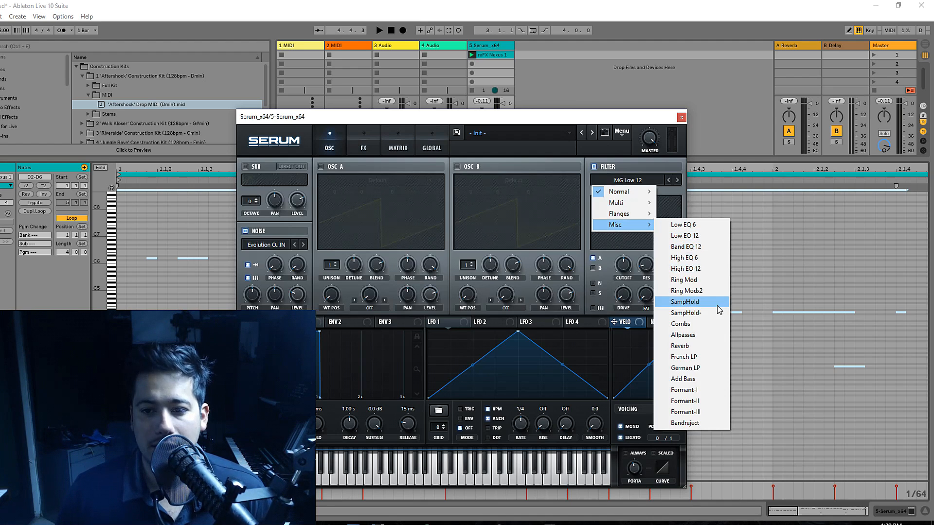
left_click(695, 323)
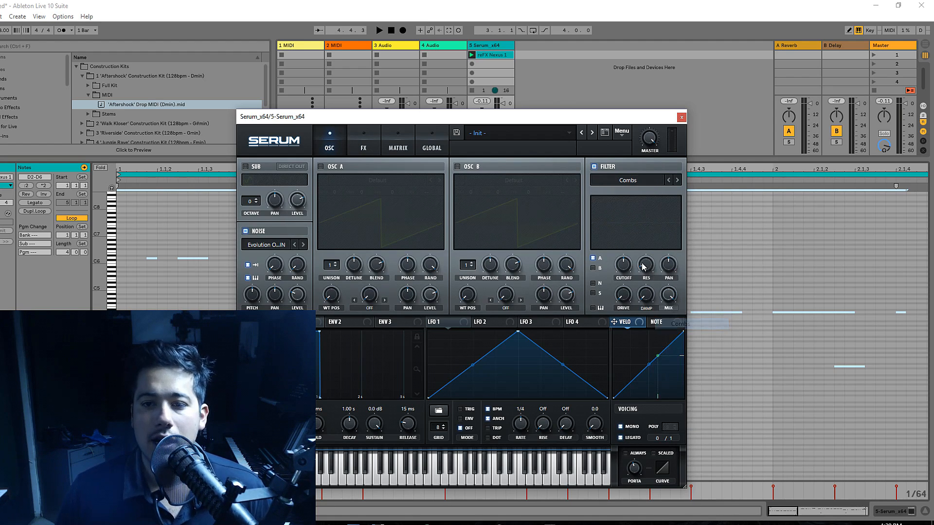
left_click(595, 283)
left_click(593, 293)
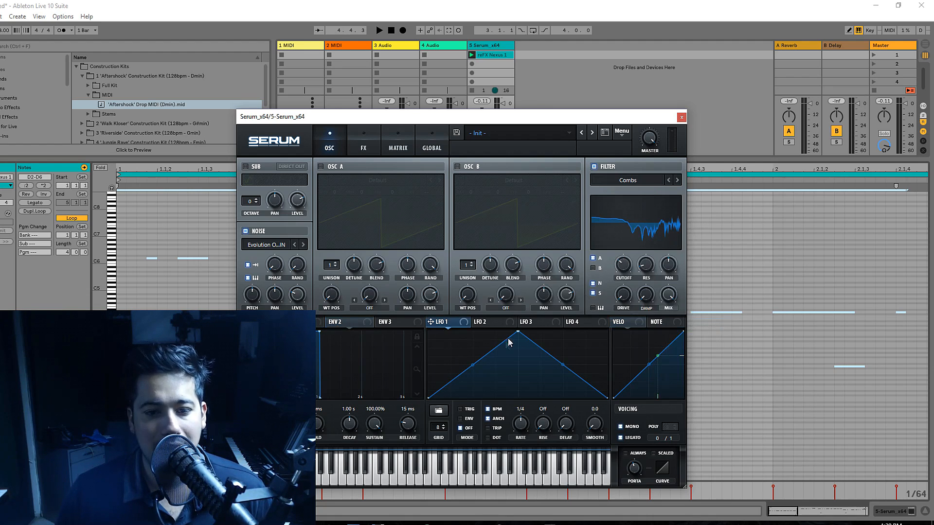
- Modulate the filter cutoff with LFO 1 by about 21, using an early-peaking shape in envelope mode at a 1/8 rate
left_click_drag(517, 331, 448, 320)
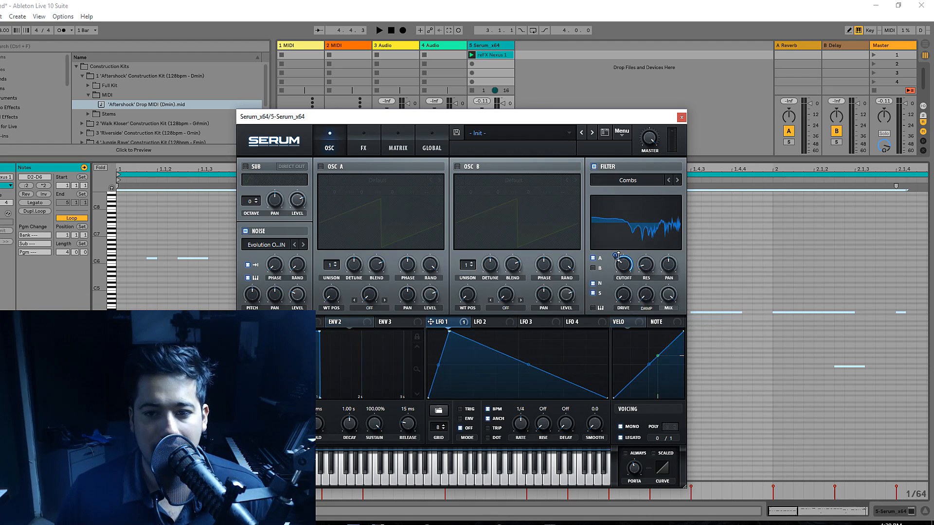
left_click_drag(618, 256, 620, 260)
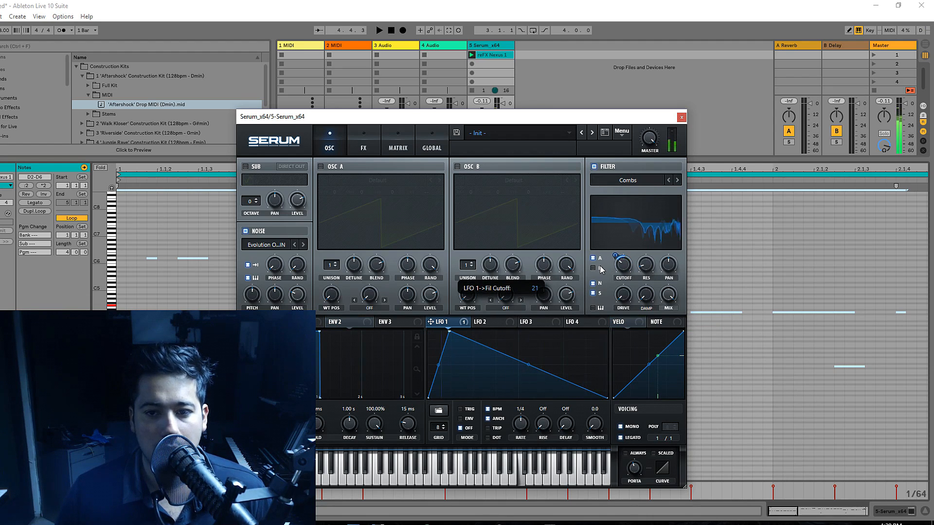
left_click(468, 419)
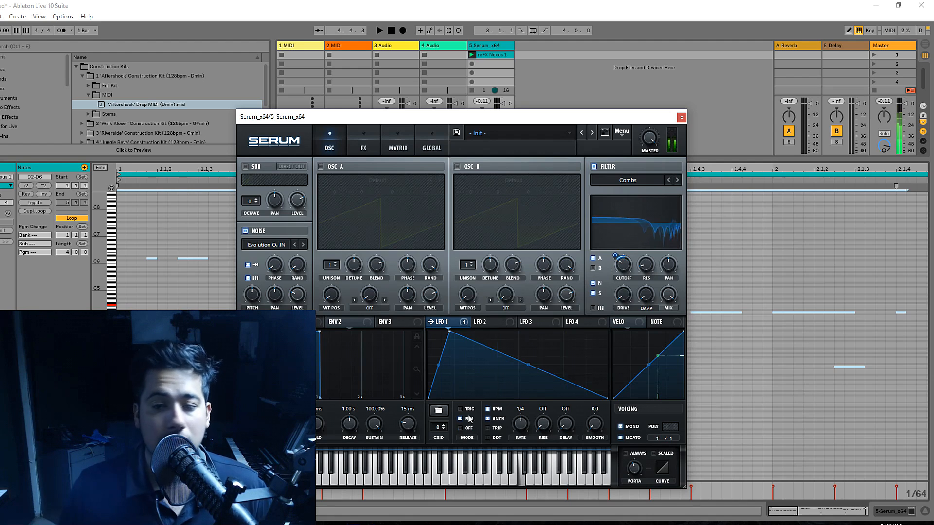
left_click_drag(510, 422, 508, 427)
left_click_drag(517, 427, 517, 435)
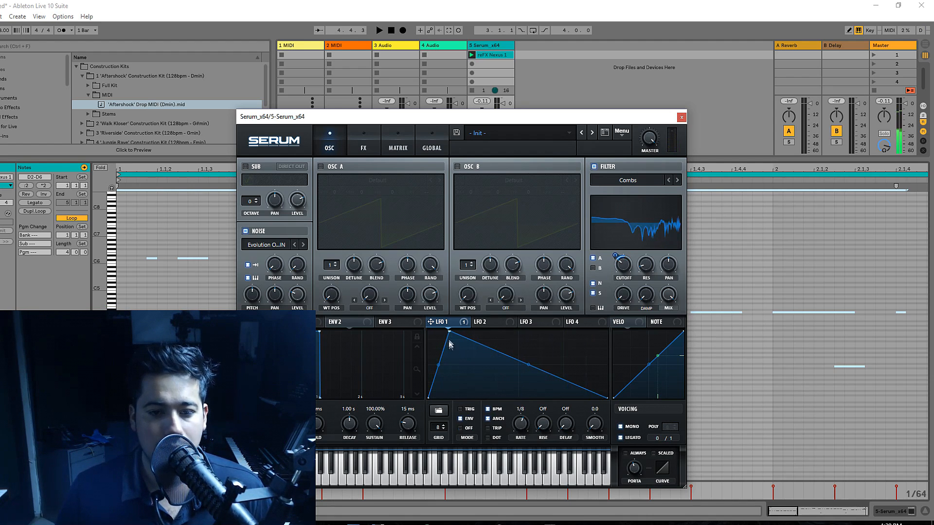
left_click_drag(449, 331, 470, 331)
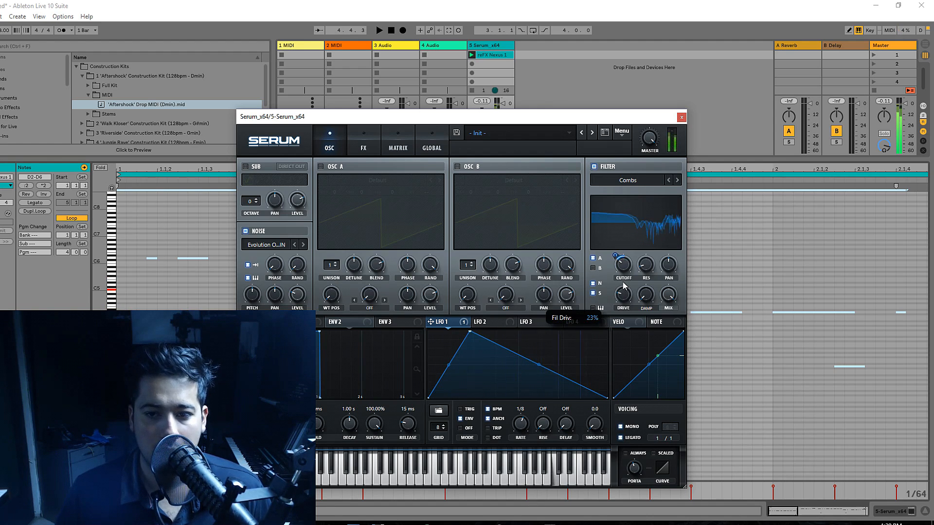
- Fine-tune the Combs filter while auditioning the melody, and switch the filter off
left_click_drag(648, 232, 621, 257)
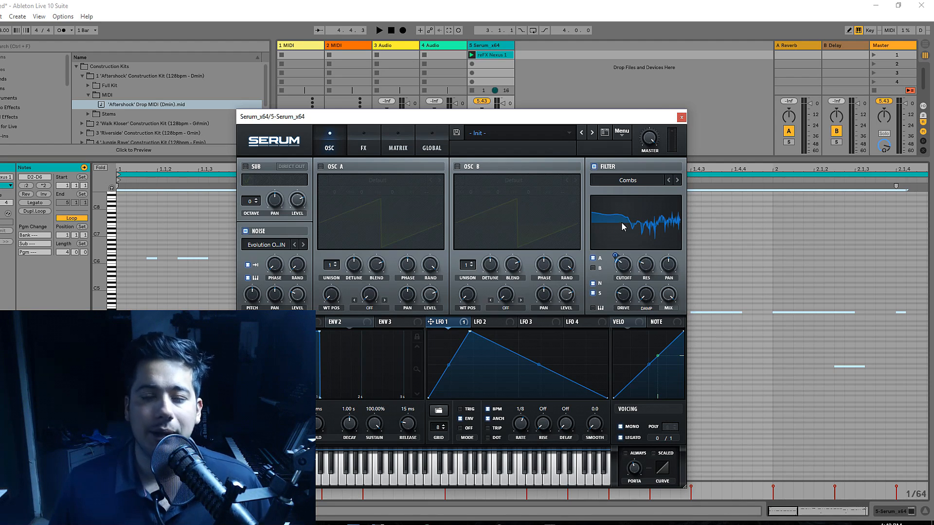
left_click(606, 168)
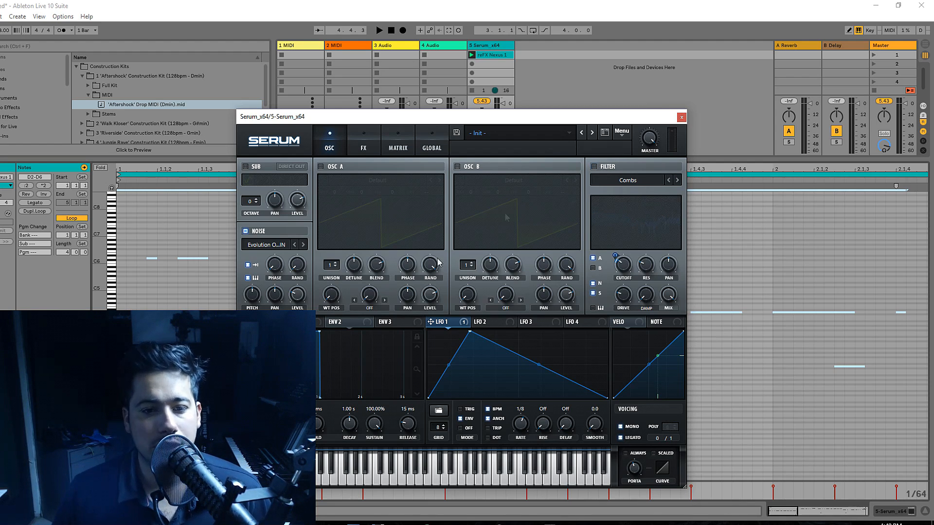
- Try modulating the noise pitch with Env 3 at 48 ms decay and 0% sustain, and remove that modulation
left_click(388, 321)
left_click_drag(371, 365, 361, 510)
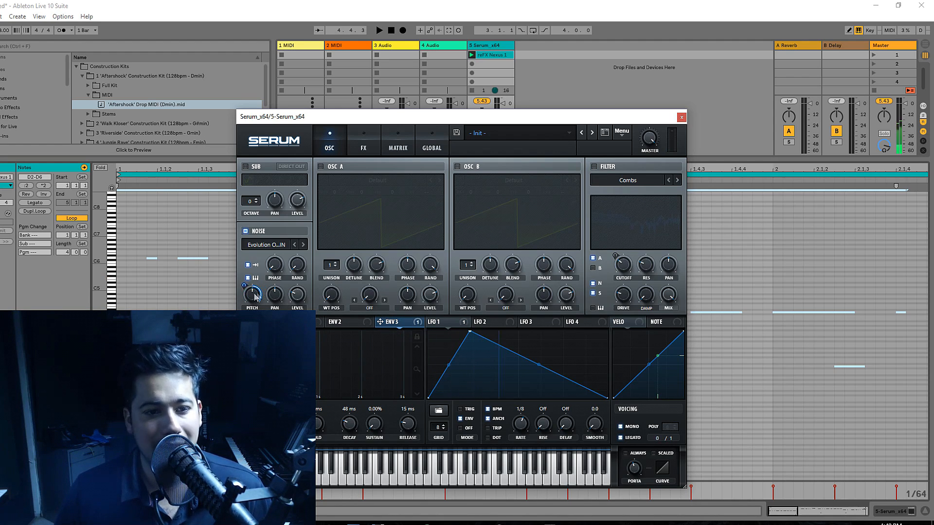
left_click_drag(247, 287, 243, 324)
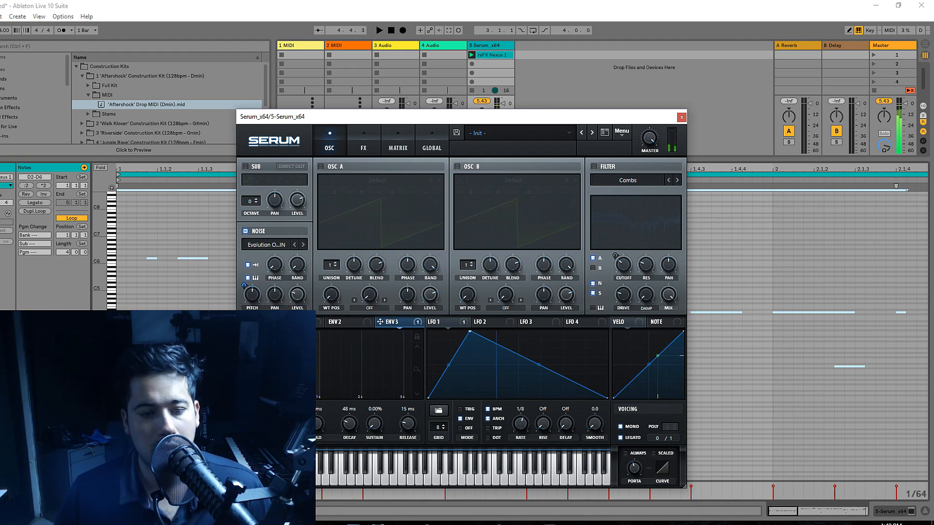
right_click(253, 294)
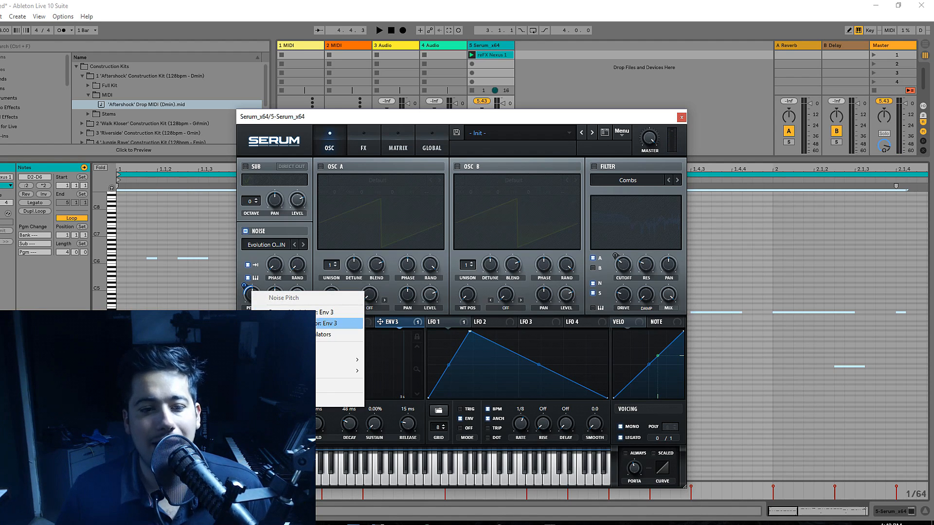
left_click(336, 323)
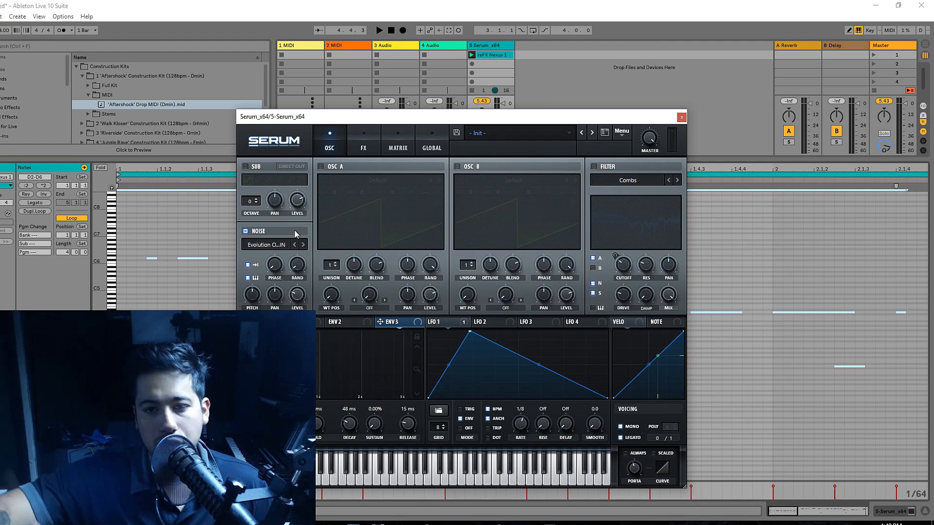
- Load the Elephant 2 and Elephant noise samples from Evolution Of Sound Festival Vol 2 and audition them with the melody
left_click(275, 245)
mouse_move(350, 301)
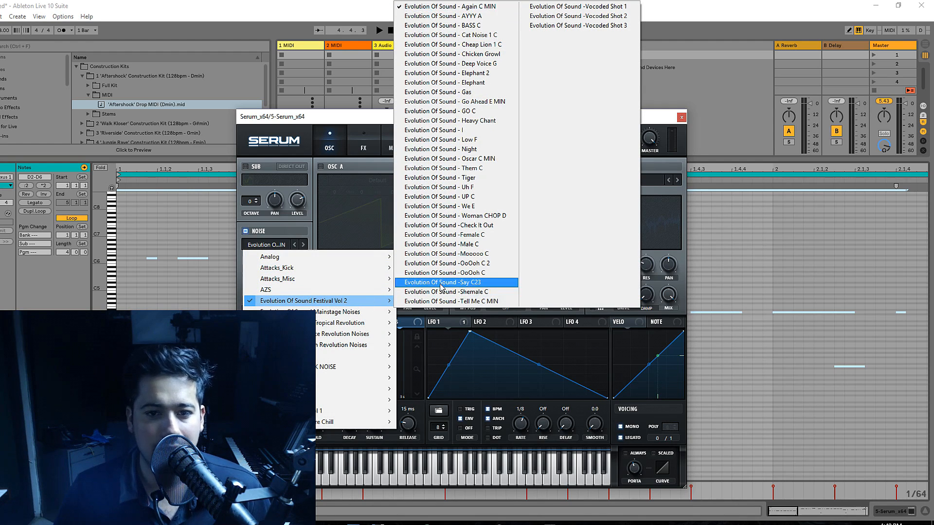
left_click(476, 73)
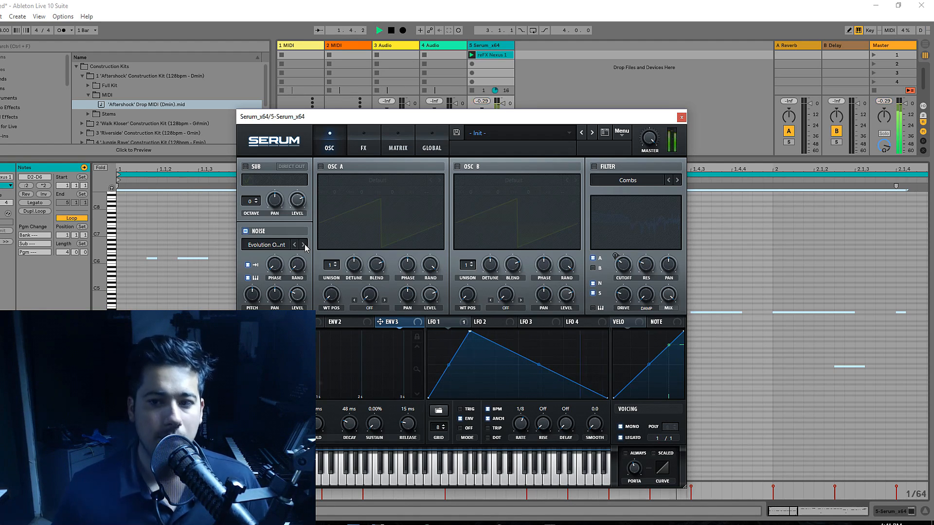
key("space")
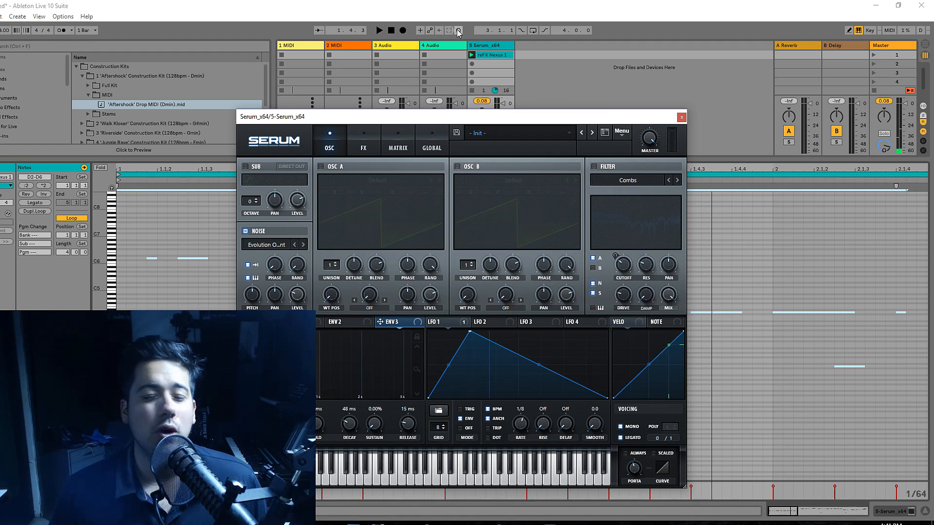
- Load and audition the Heavy Chant noise sample, and step through the samples after it to Low F
left_click(276, 244)
mouse_move(310, 300)
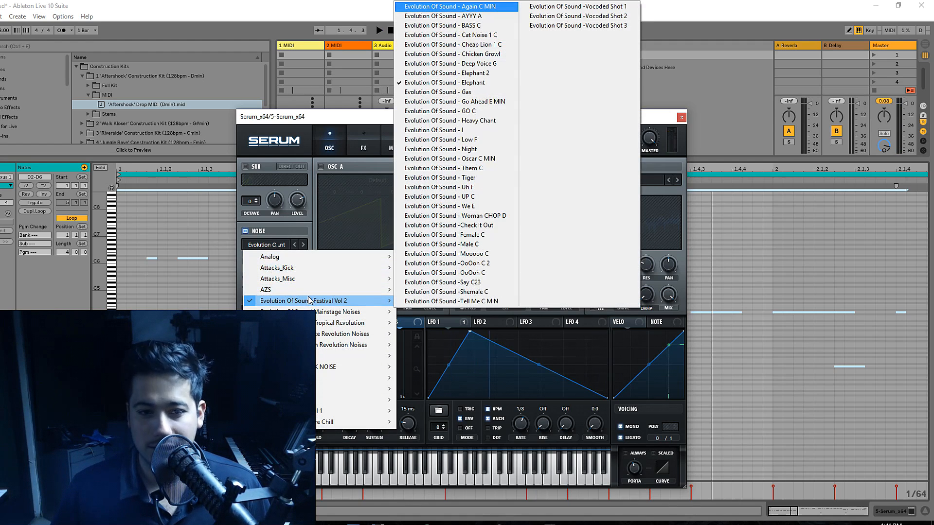
left_click(477, 121)
key("space")
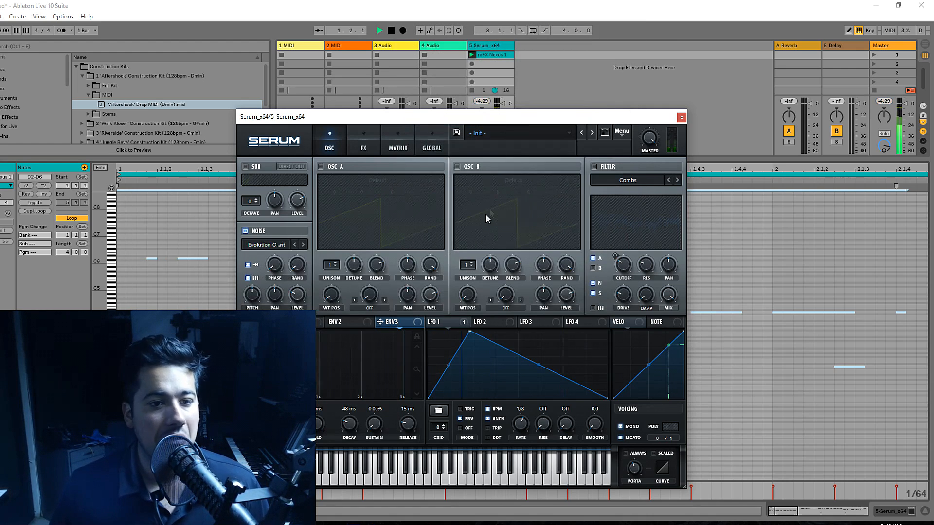
key("space")
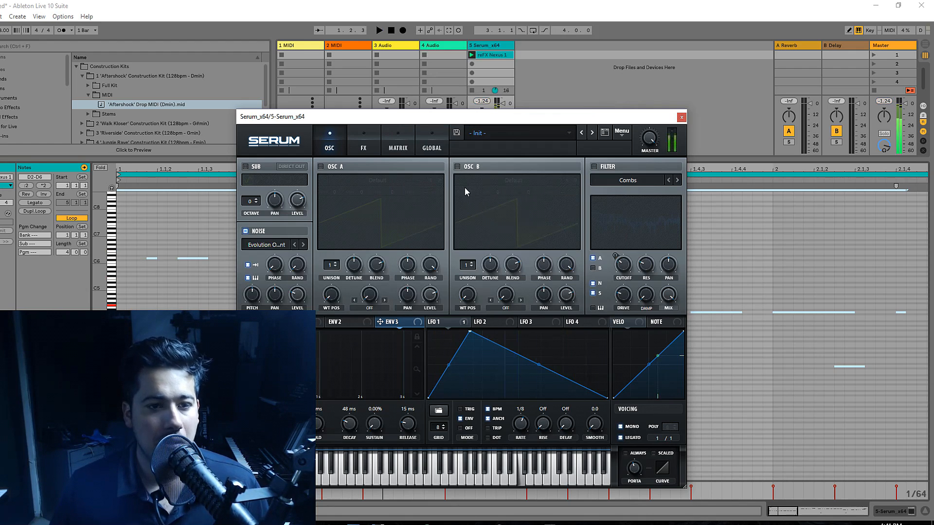
left_click(303, 245)
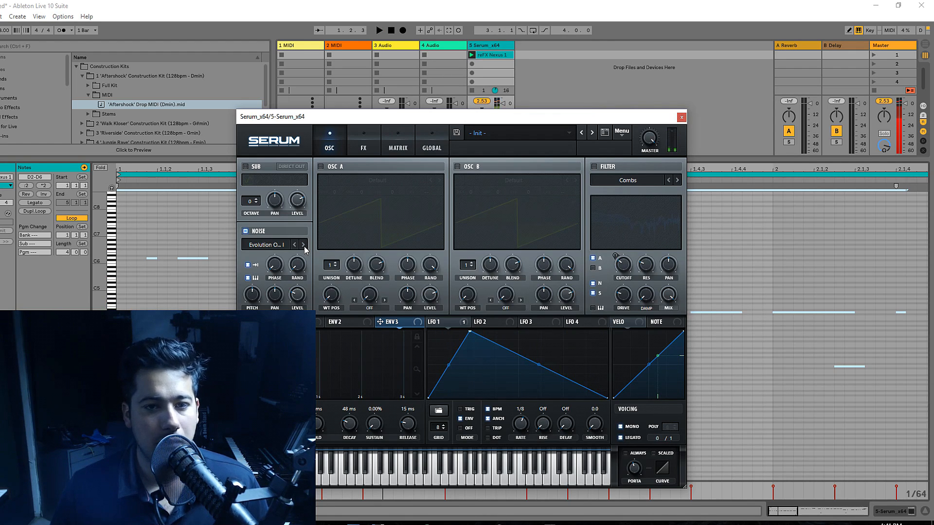
left_click(304, 245)
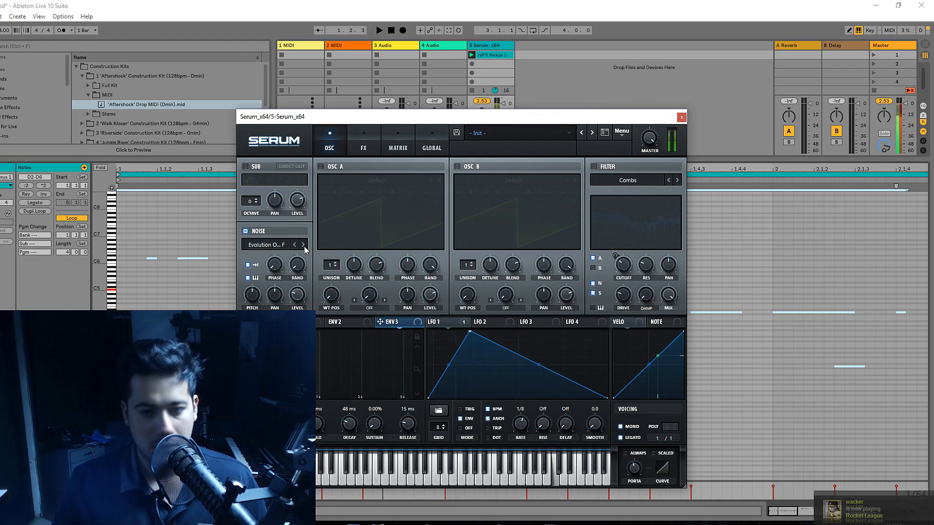